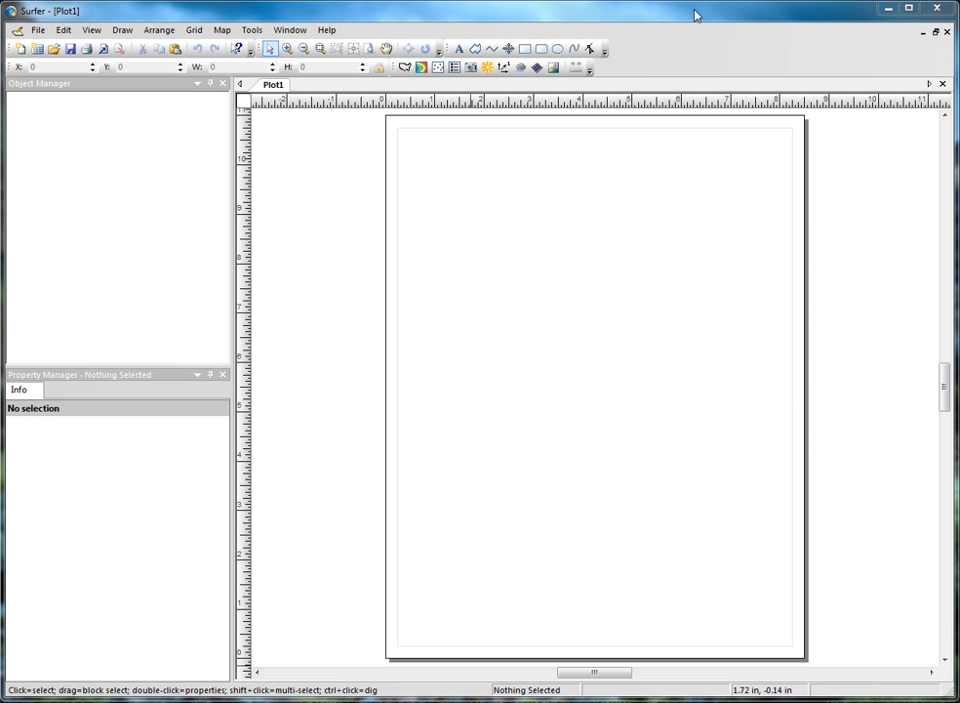
Start gridding data from the sample file DEMOGRID.DAT
{"action": "left_click", "coordinate": [195, 35]}
{"action": "left_click", "coordinate": [210, 46]}
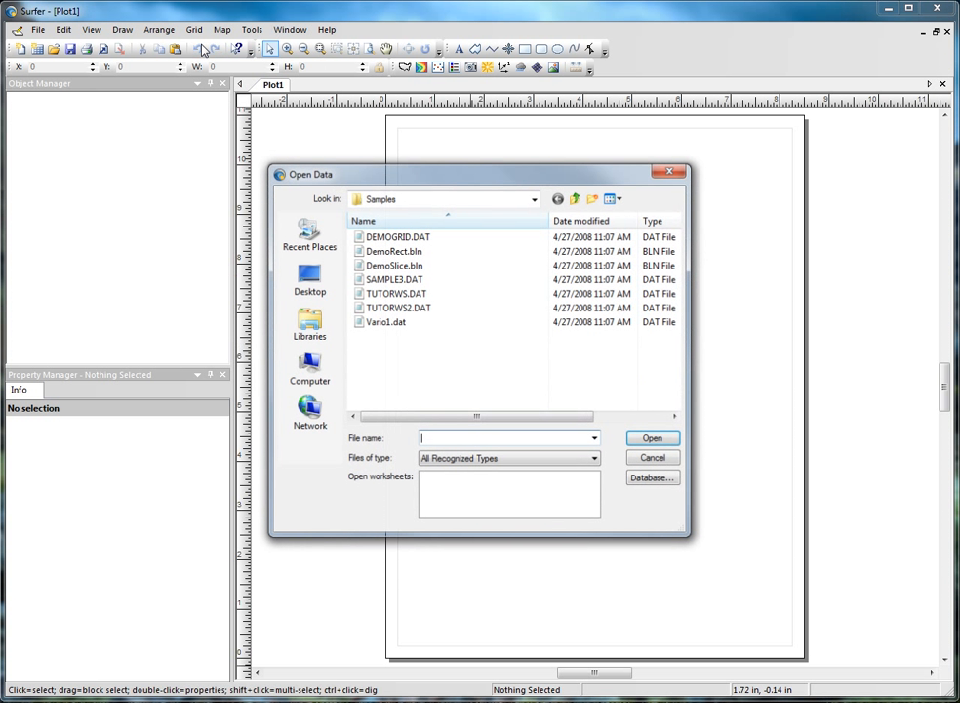
{"action": "left_click", "coordinate": [383, 242]}
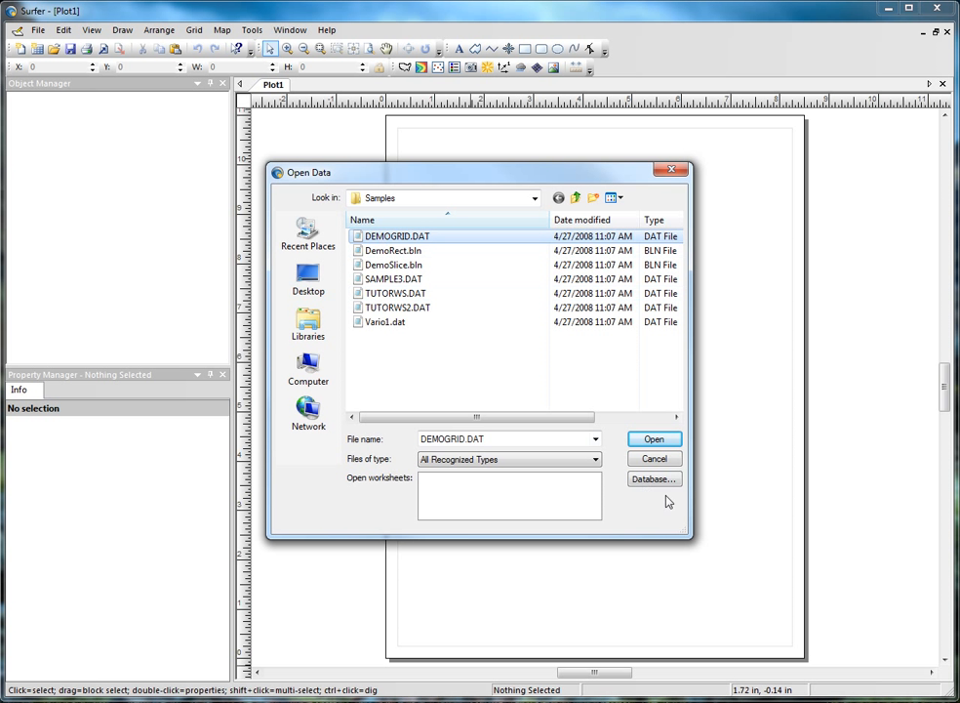
{"action": "left_click", "coordinate": [651, 440]}
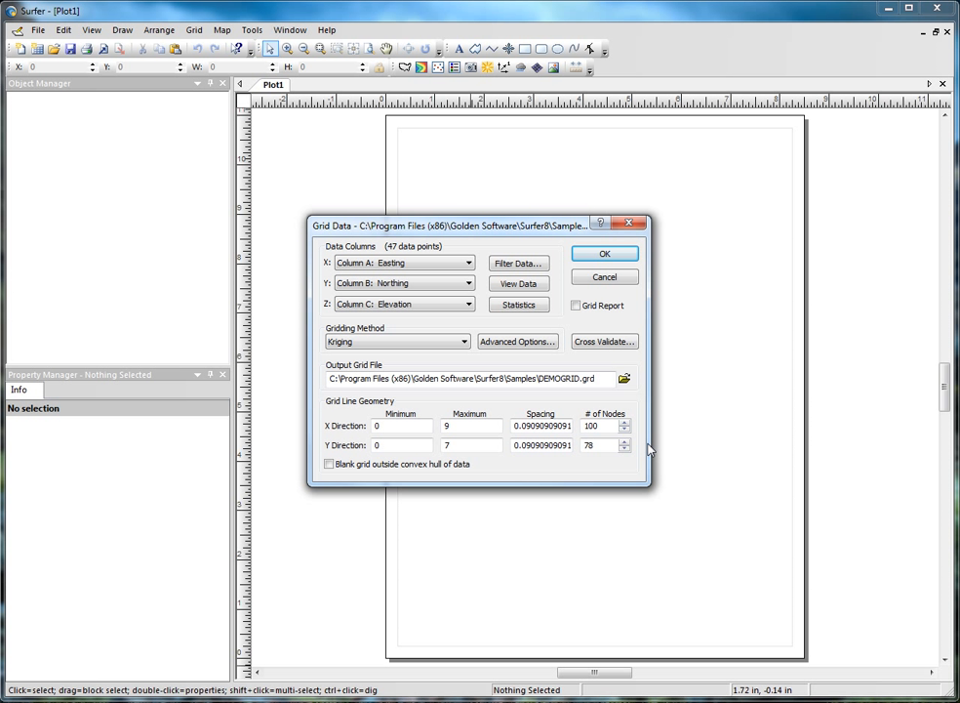
Set the data exclusion filter to z = -999 for the gridding, keeping the First option for duplicate data
{"action": "left_click", "coordinate": [534, 269]}
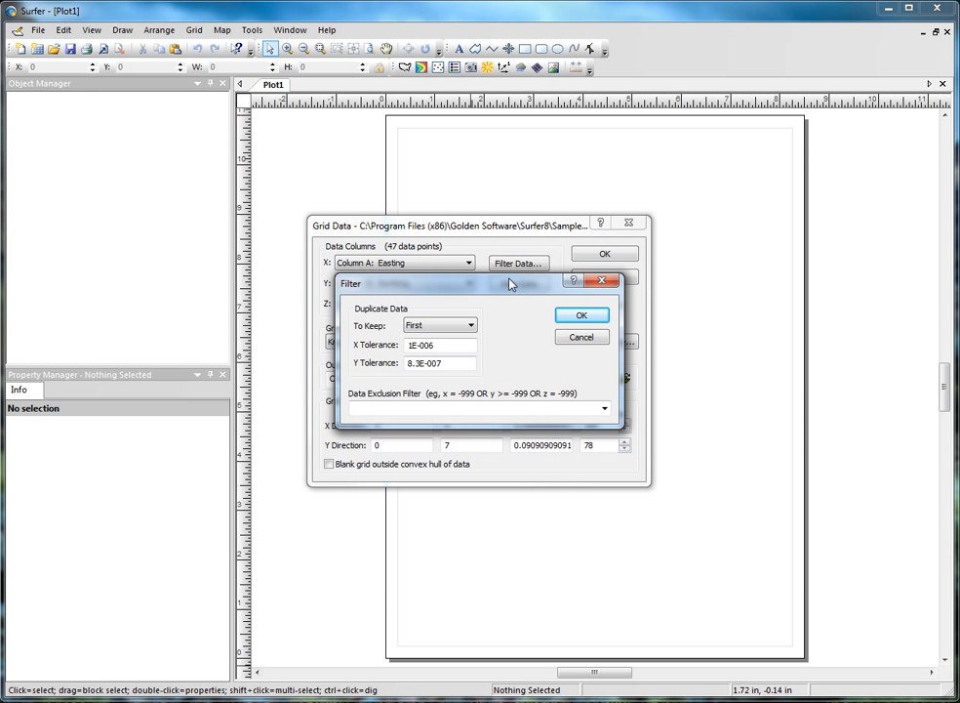
{"action": "left_click", "coordinate": [469, 328]}
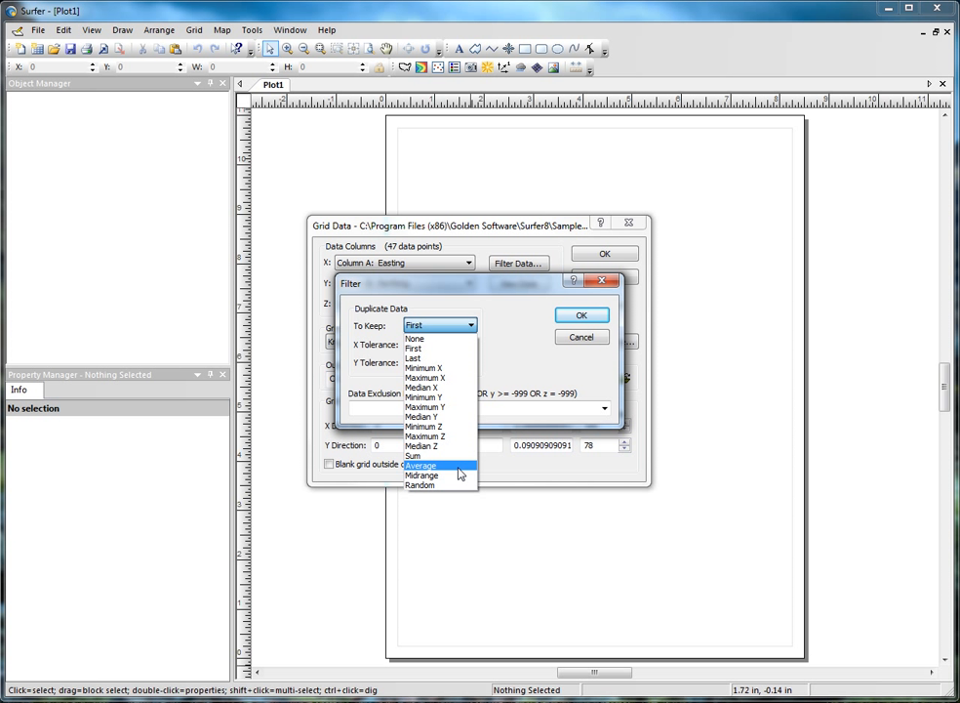
{"action": "left_click", "coordinate": [514, 353]}
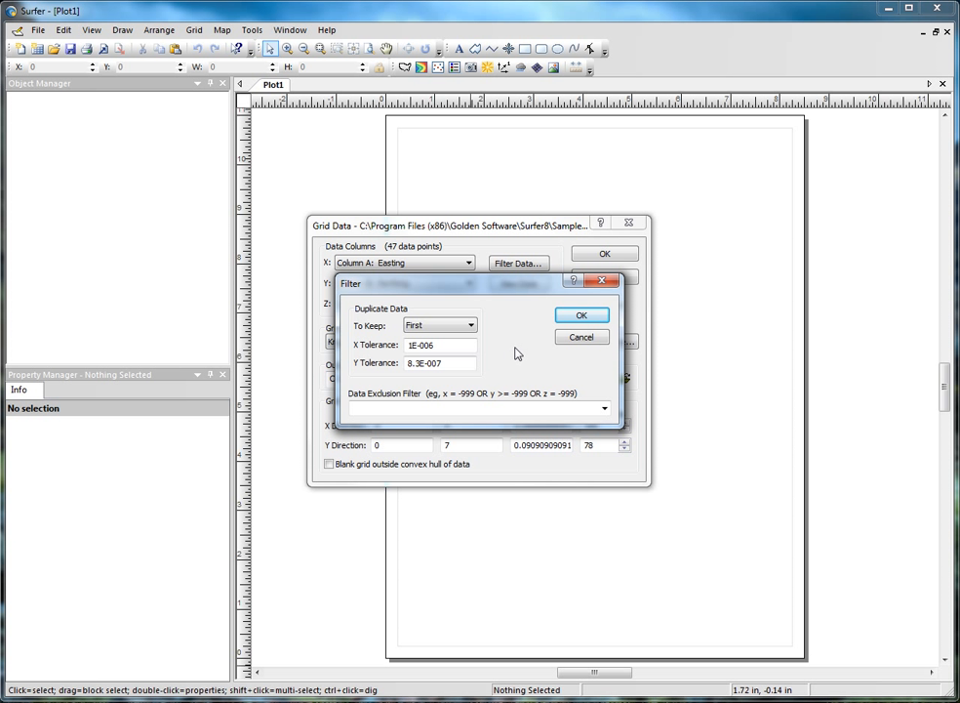
{"action": "left_click", "coordinate": [475, 412]}
{"action": "type", "text": "z"}
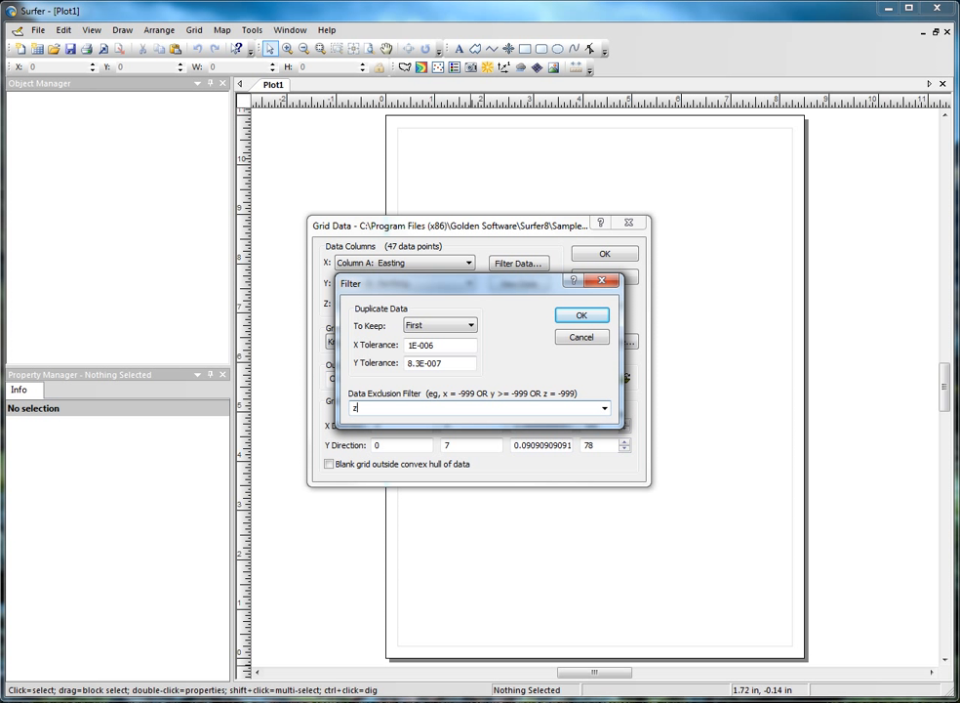
{"action": "type", "text": " = -999"}
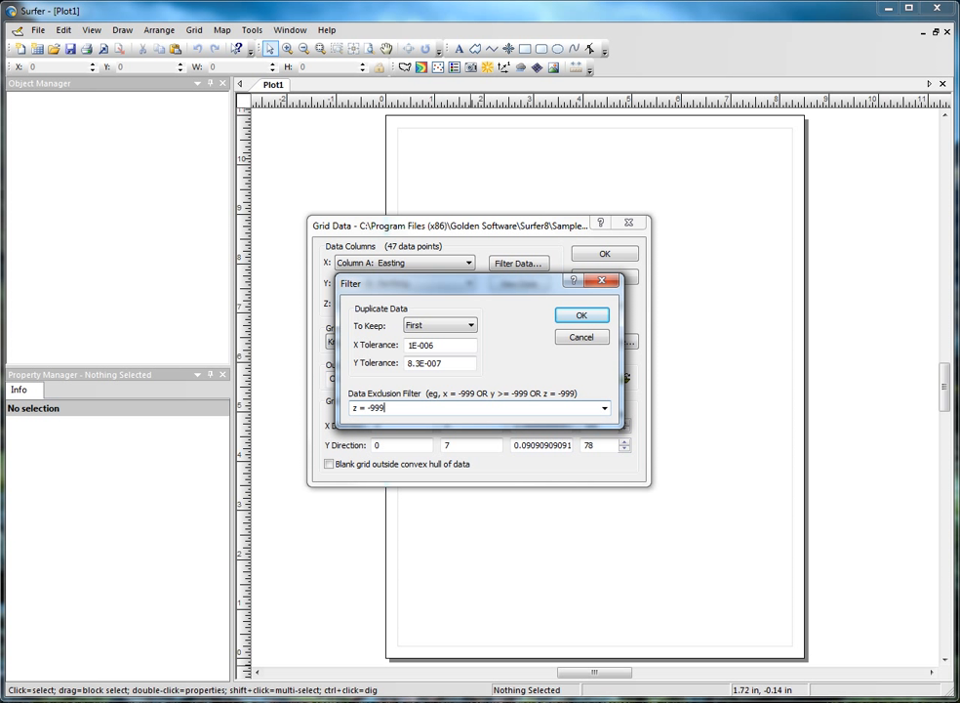
{"action": "left_click", "coordinate": [580, 318]}
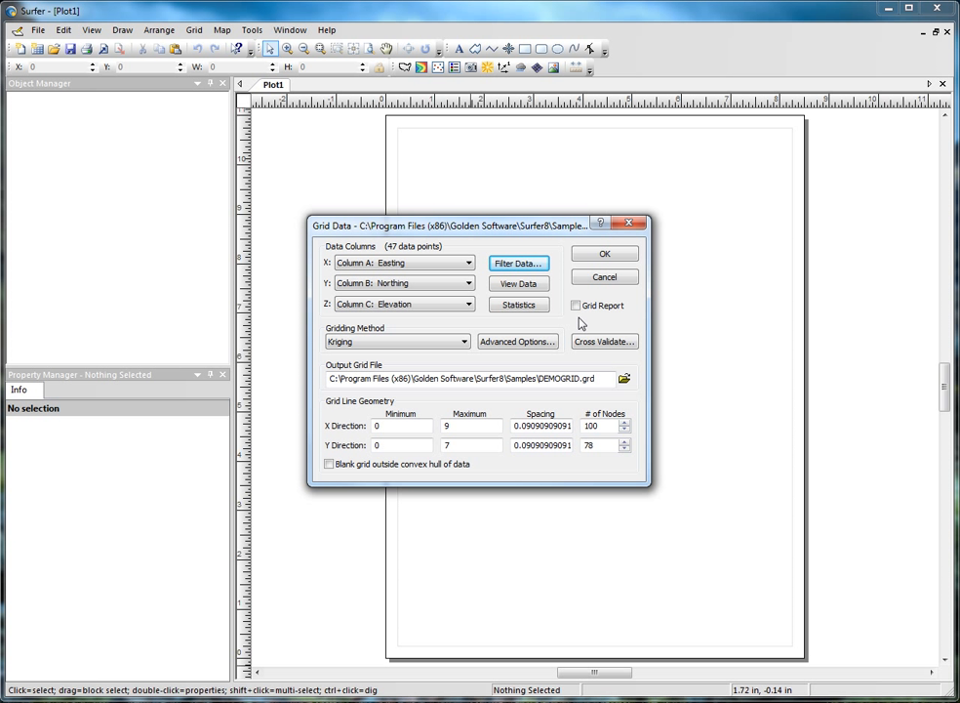
Examine the source data worksheet and its statistics report, closing the report without saving
{"action": "left_click", "coordinate": [532, 284]}
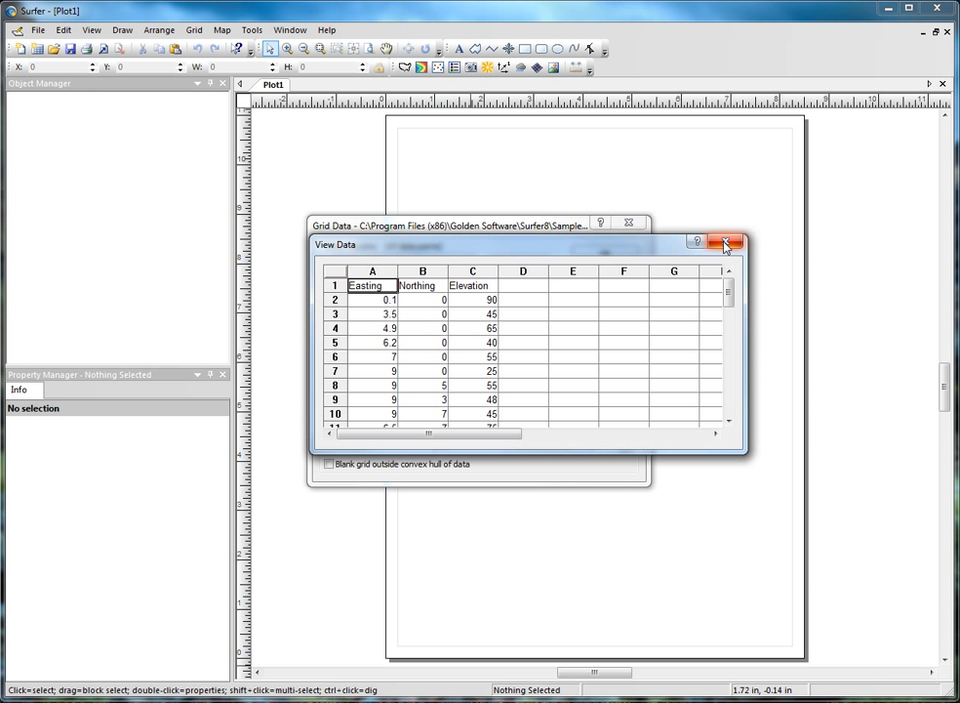
{"action": "left_click", "coordinate": [725, 243]}
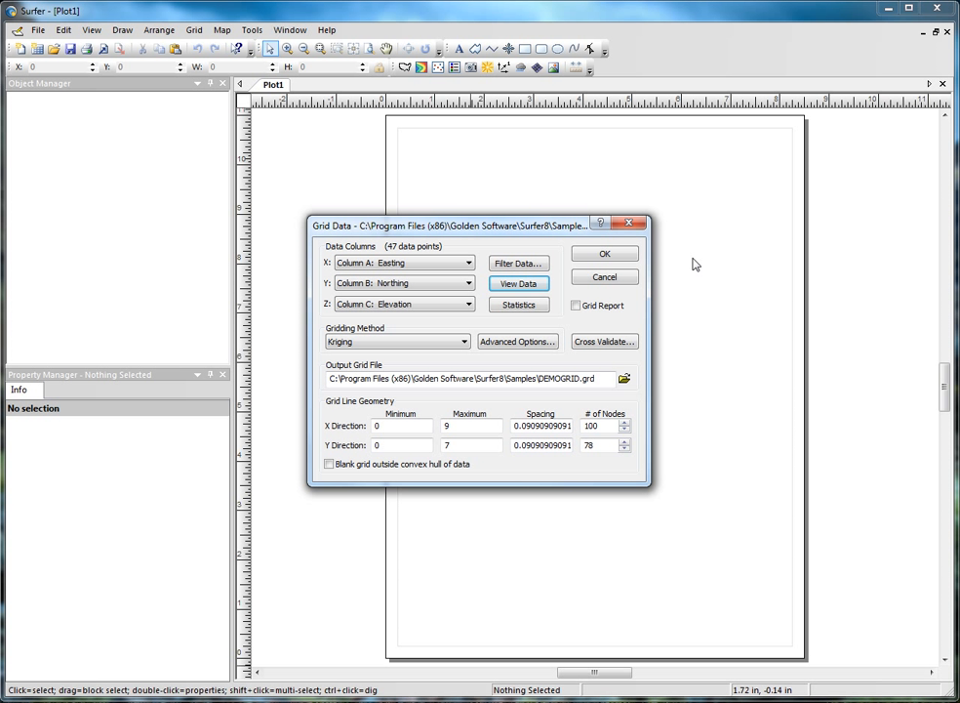
{"action": "left_click", "coordinate": [528, 308]}
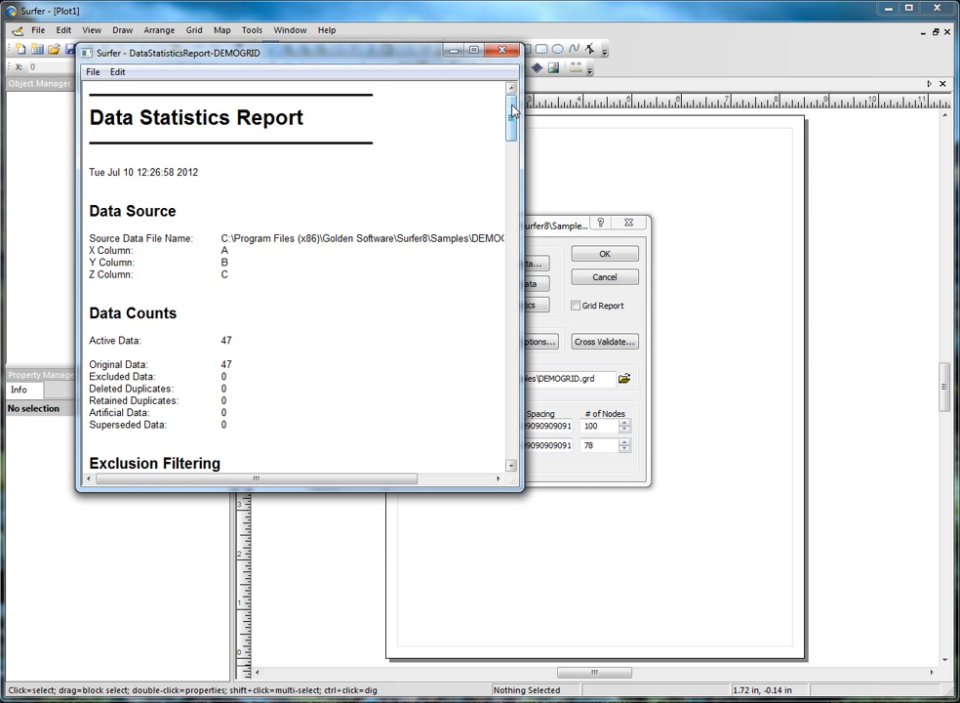
{"action": "left_click", "coordinate": [504, 53]}
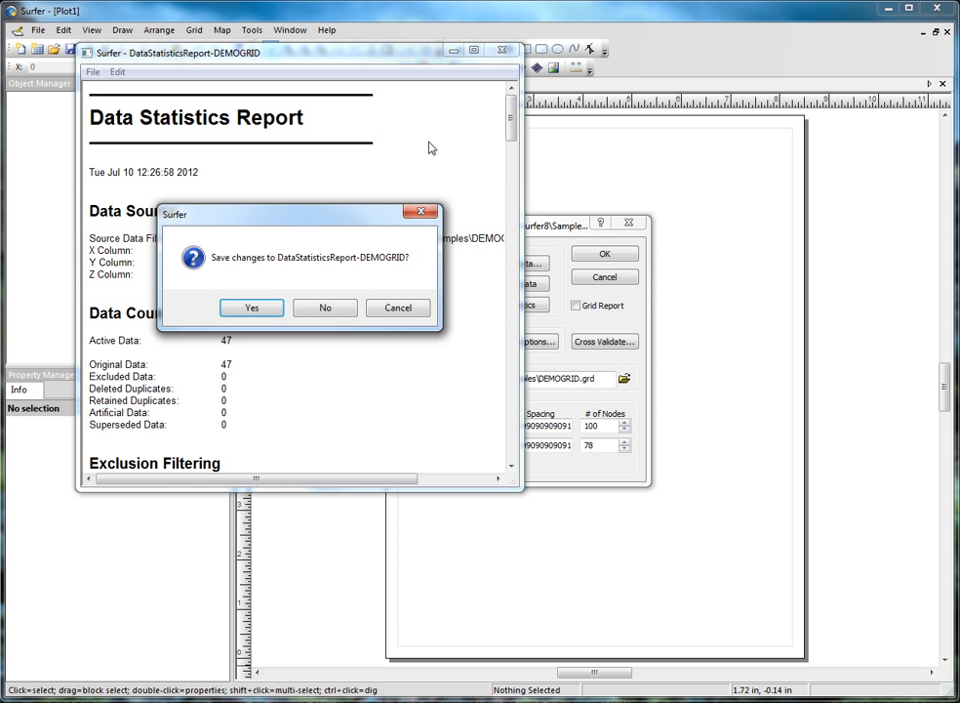
{"action": "left_click", "coordinate": [325, 309]}
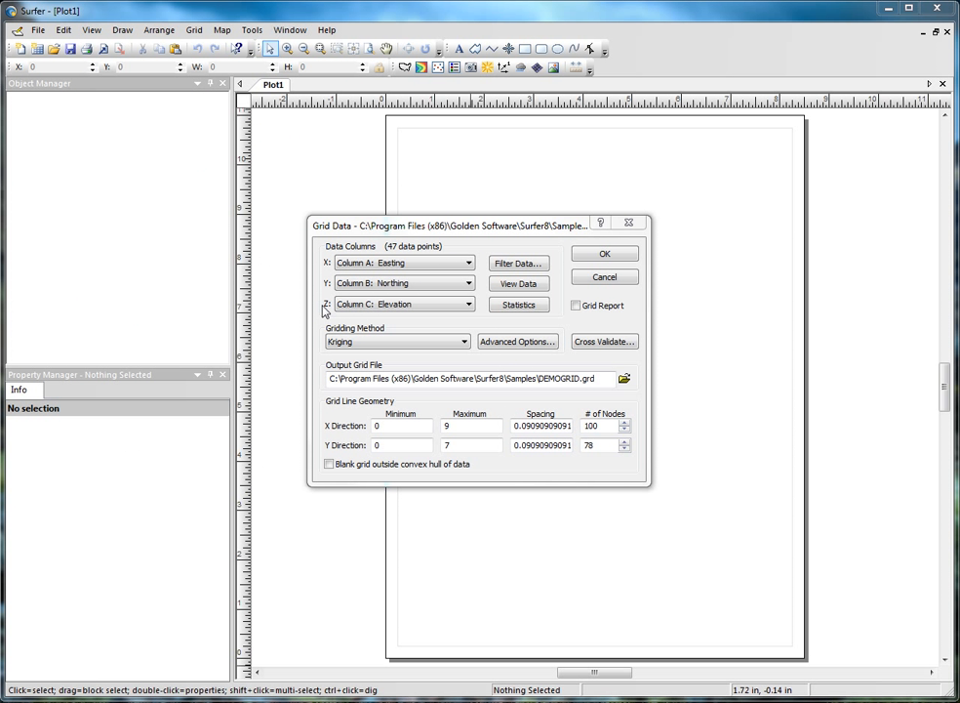
Enable the grid report and set the gridding method to Inverse Distance to a Power
{"action": "left_click", "coordinate": [576, 307]}
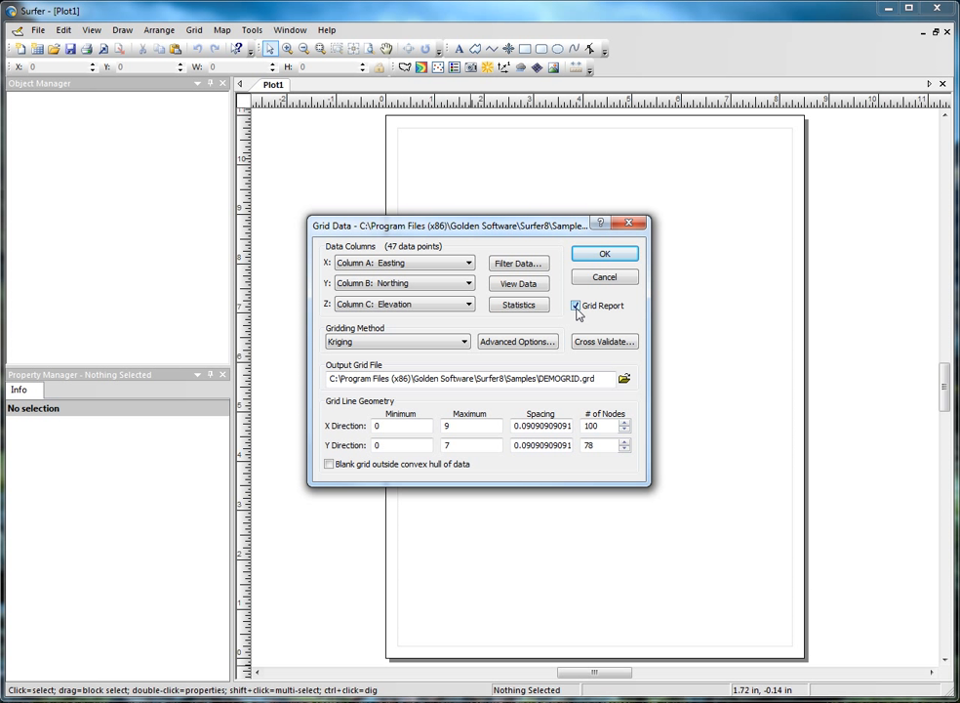
{"action": "left_click", "coordinate": [465, 342]}
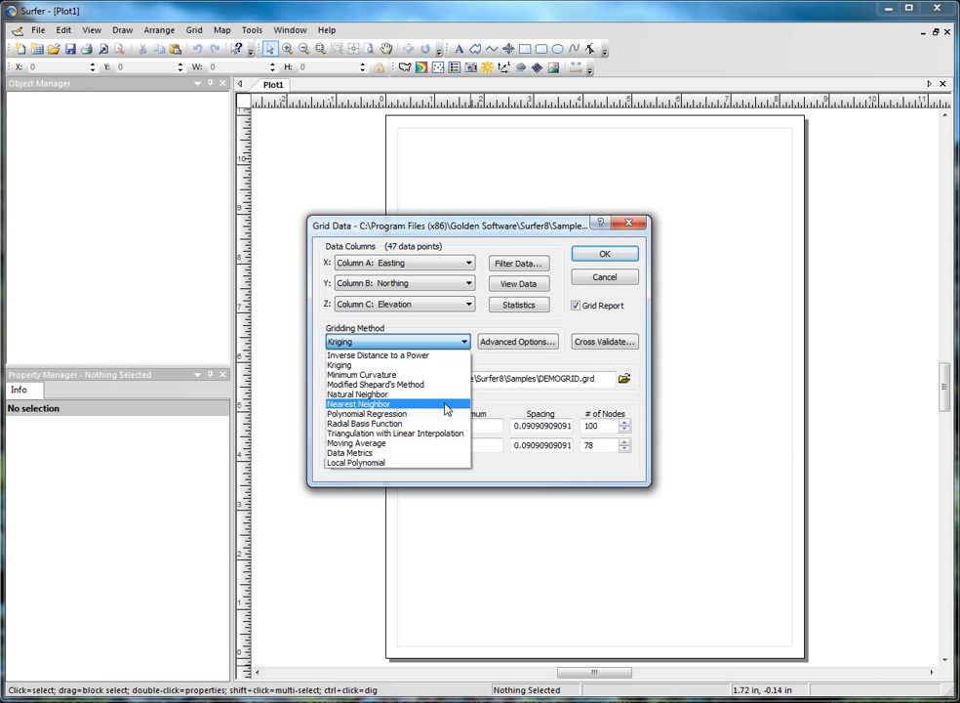
{"action": "left_click", "coordinate": [442, 357]}
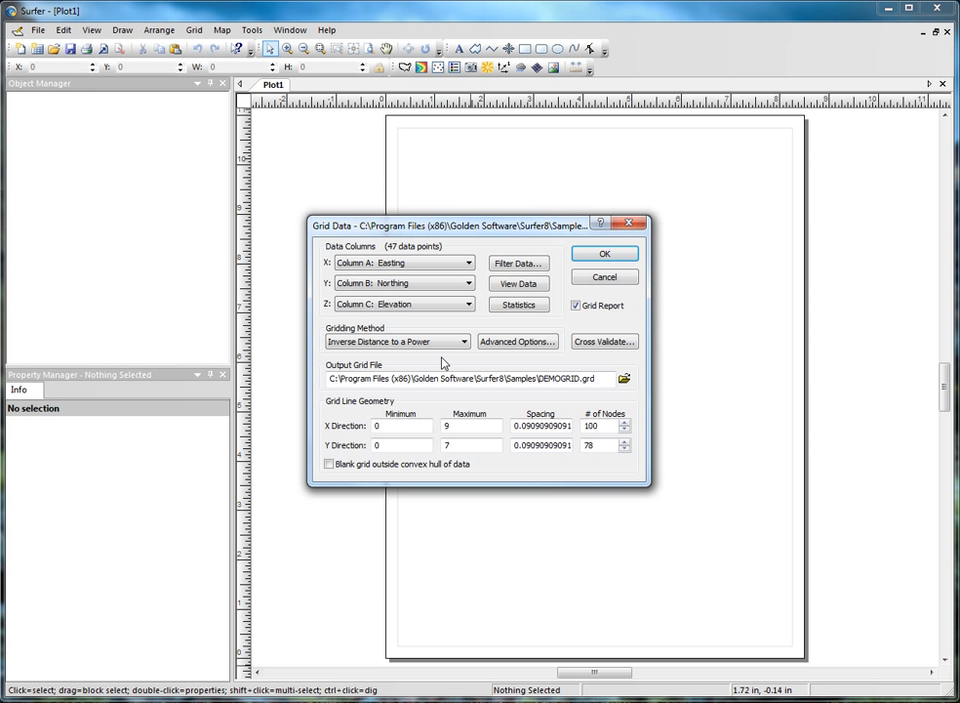
Examine the general and search settings in the inverse distance advanced options, leaving No Search enabled
{"action": "left_click", "coordinate": [516, 344]}
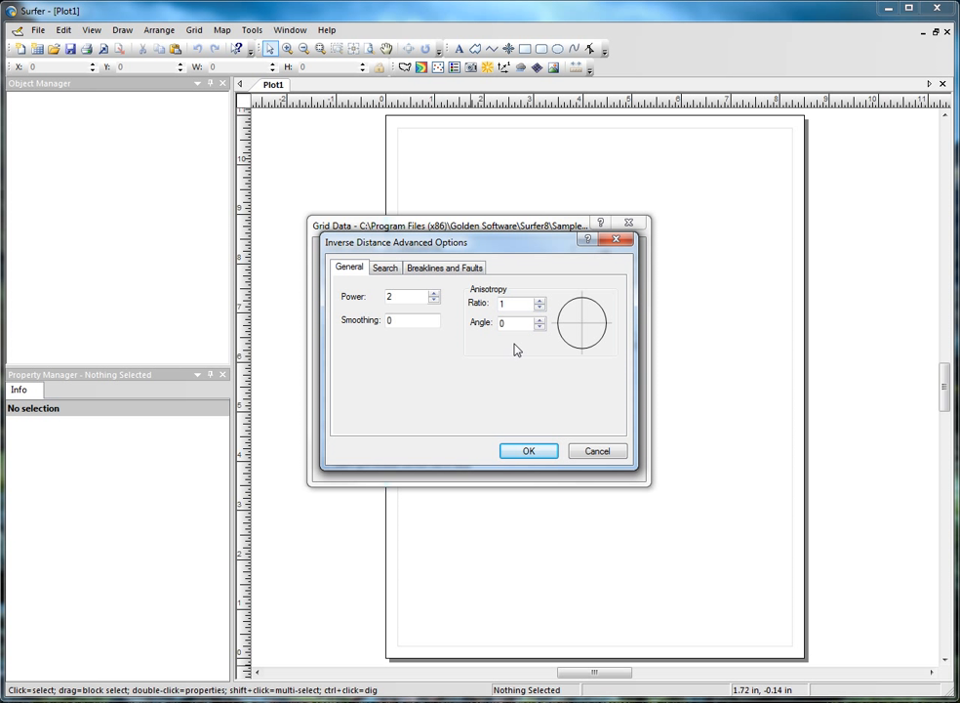
{"action": "left_click", "coordinate": [385, 269]}
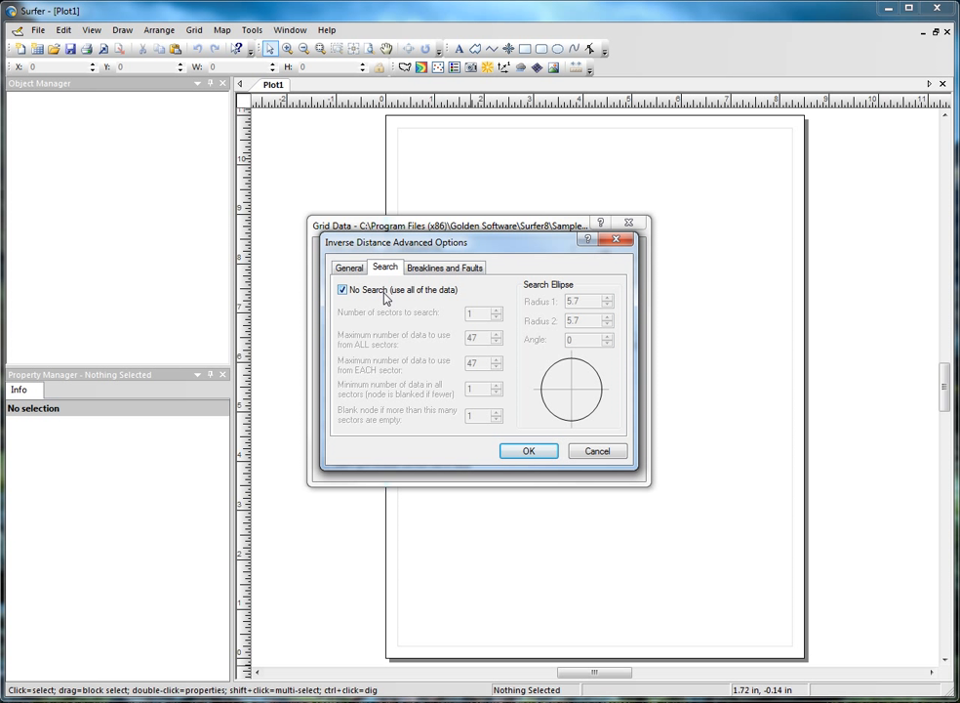
{"action": "left_click", "coordinate": [385, 293]}
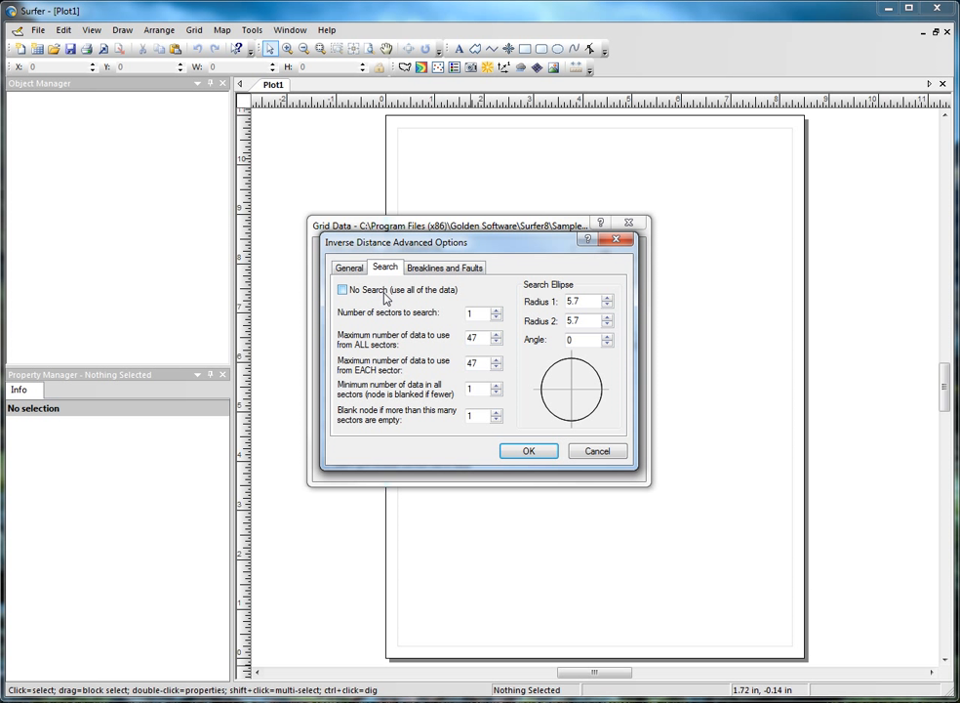
{"action": "left_click", "coordinate": [386, 292]}
Load DemoSlice.bln as the fault traces file for the inverse distance gridding and accept the advanced options
{"action": "left_click", "coordinate": [446, 268]}
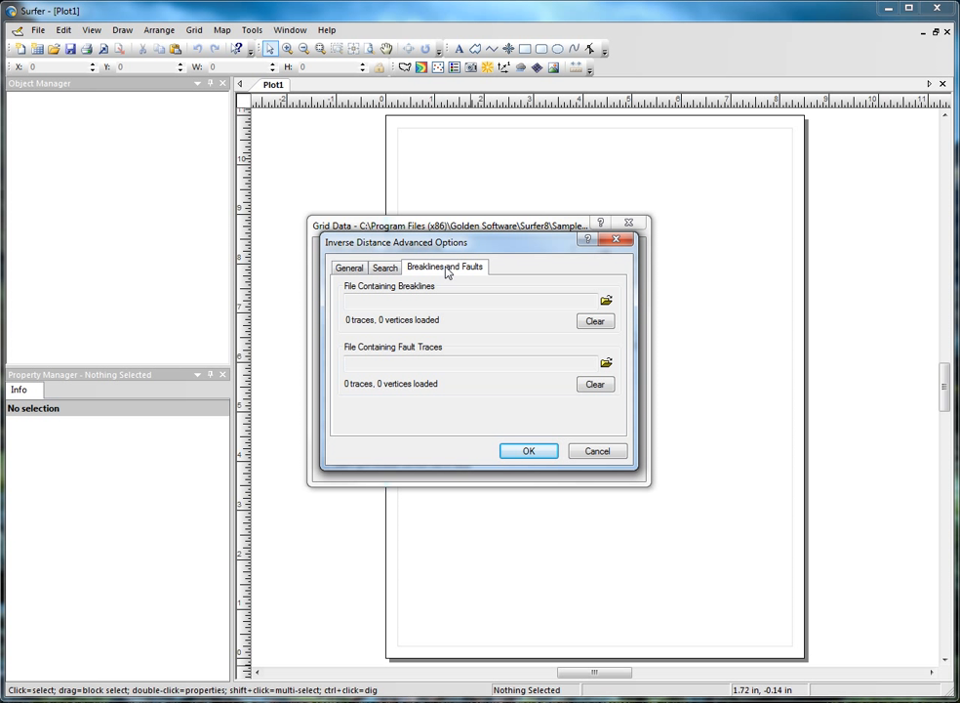
{"action": "left_click", "coordinate": [605, 364]}
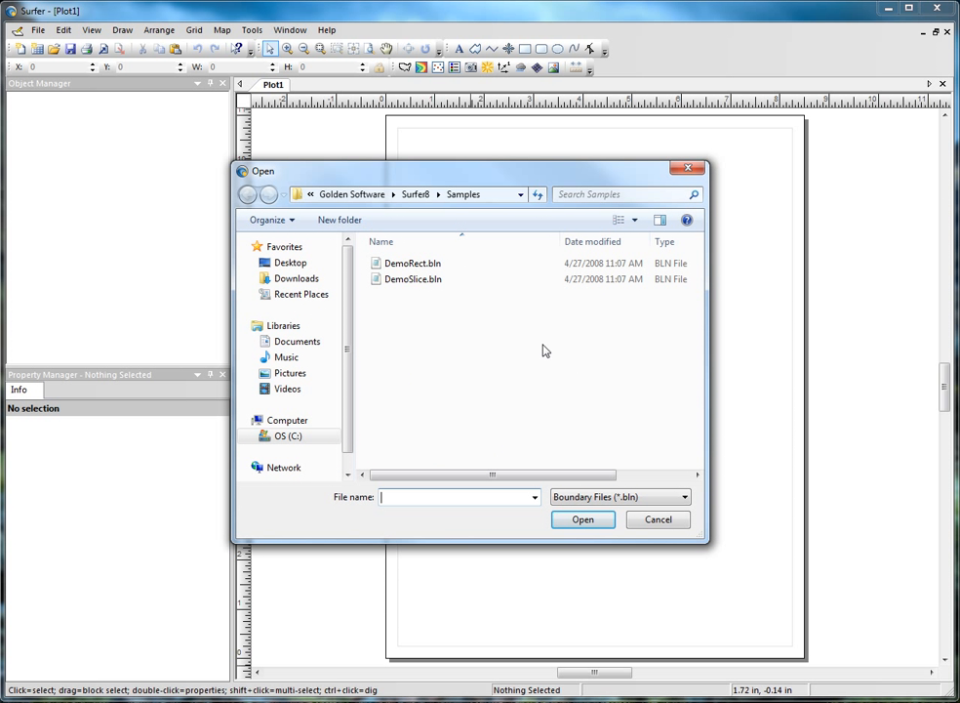
{"action": "left_click", "coordinate": [448, 280]}
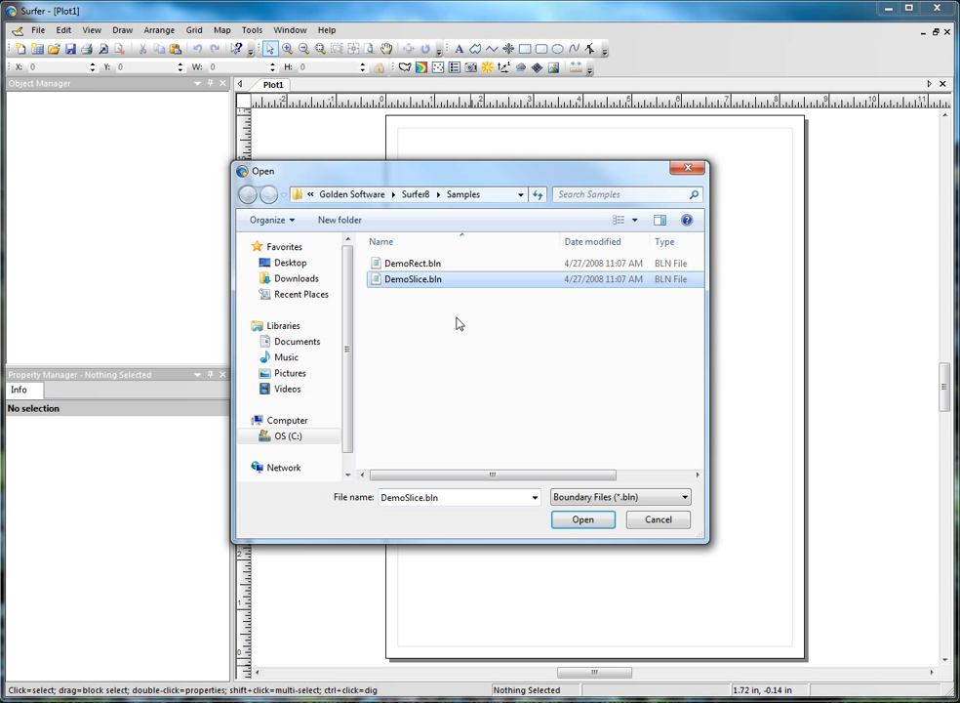
{"action": "left_click", "coordinate": [605, 520]}
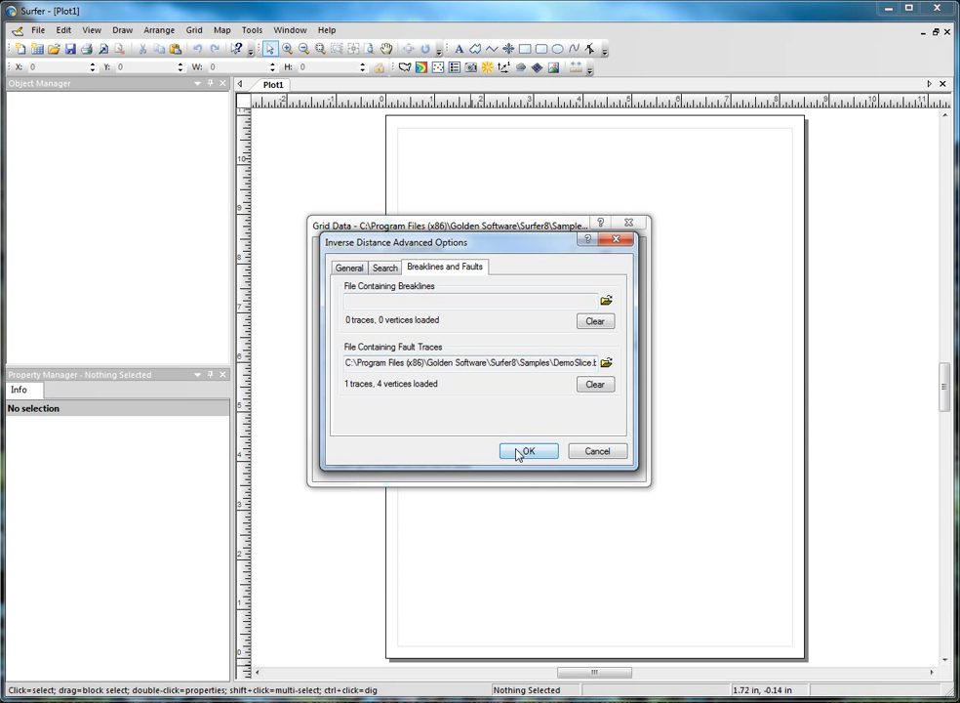
{"action": "left_click", "coordinate": [519, 454]}
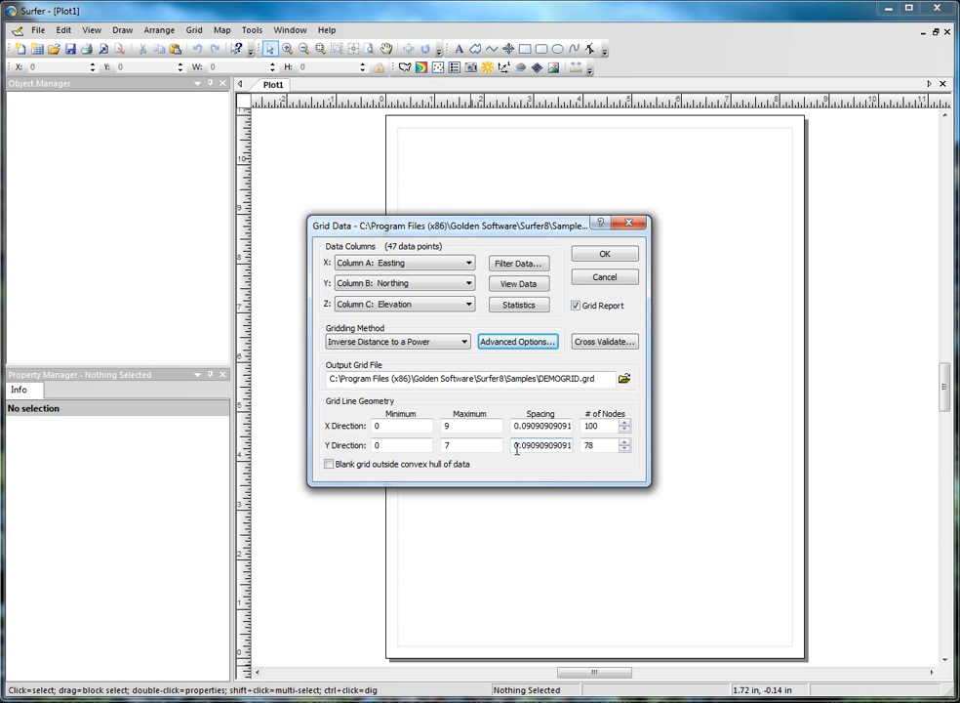
Cross-validate the gridding with the default settings and close the resulting report without saving
{"action": "left_click", "coordinate": [595, 344]}
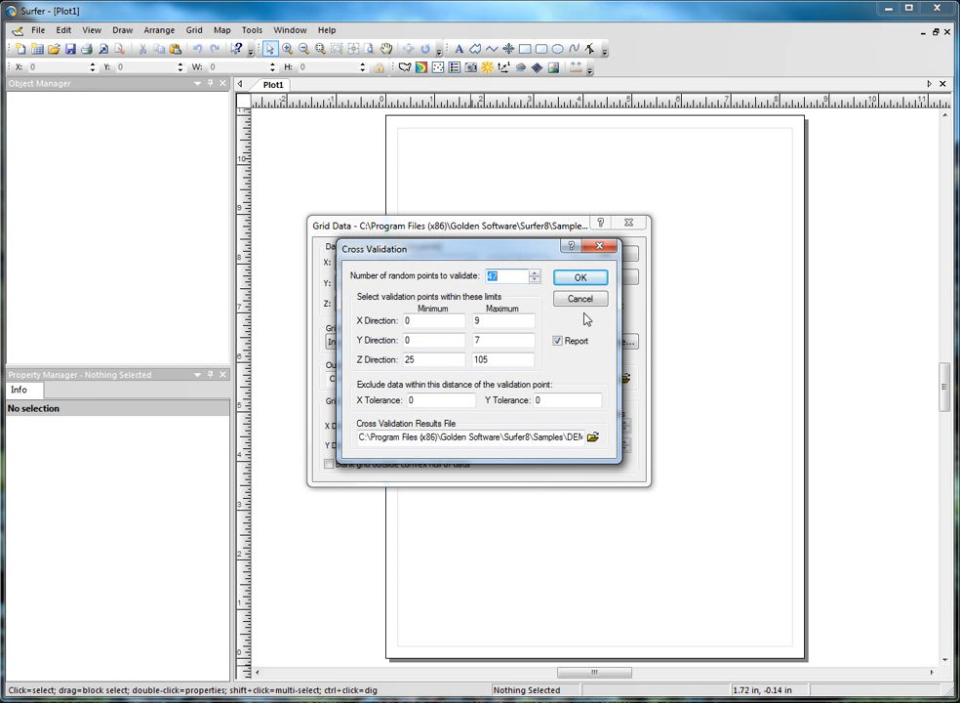
{"action": "left_click", "coordinate": [590, 278]}
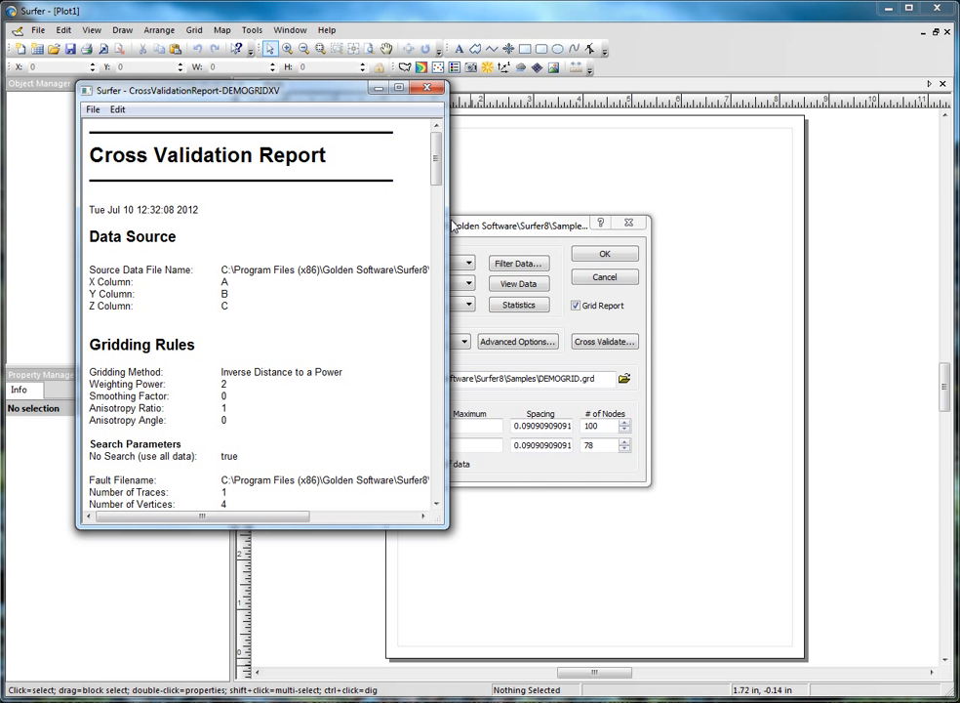
{"action": "mouse_move", "coordinate": [438, 172]}
{"action": "left_mouse_down"}
{"action": "mouse_move", "coordinate": [442, 234]}
{"action": "mouse_move", "coordinate": [437, 160]}
{"action": "left_mouse_up"}
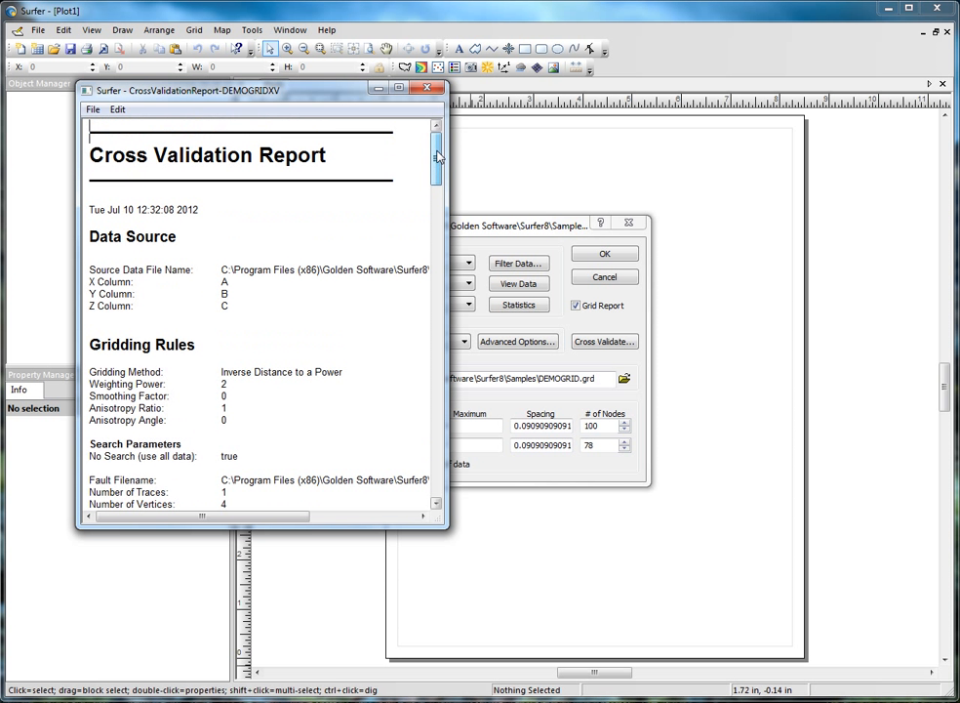
{"action": "left_click", "coordinate": [428, 89]}
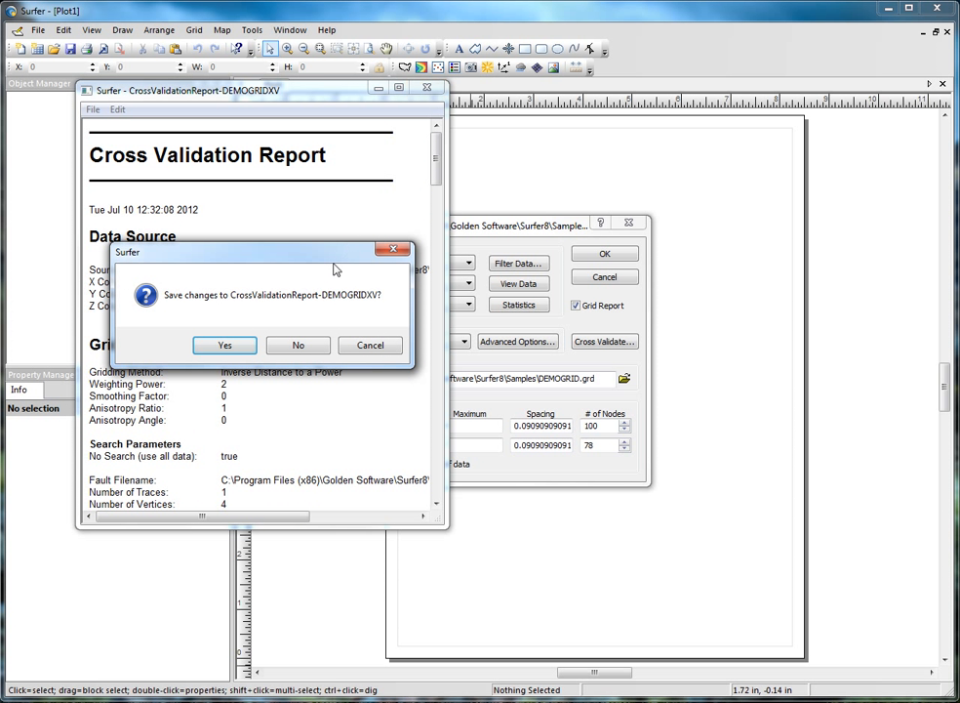
{"action": "left_click", "coordinate": [305, 347]}
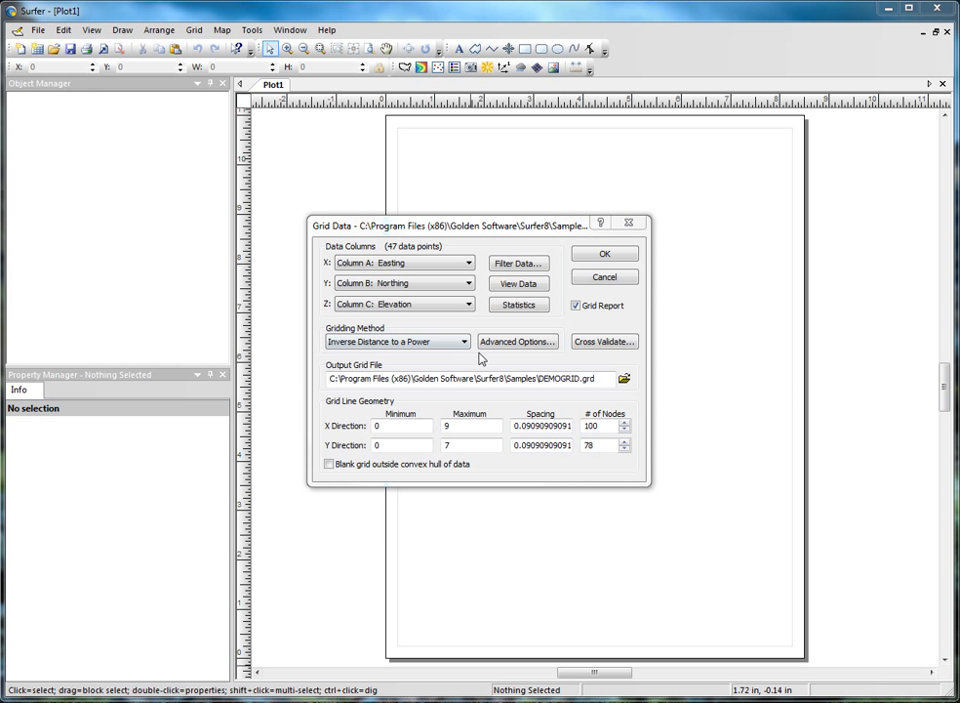
Review the available file formats for the output grid and cancel without changing the output file
{"action": "left_click", "coordinate": [623, 378]}
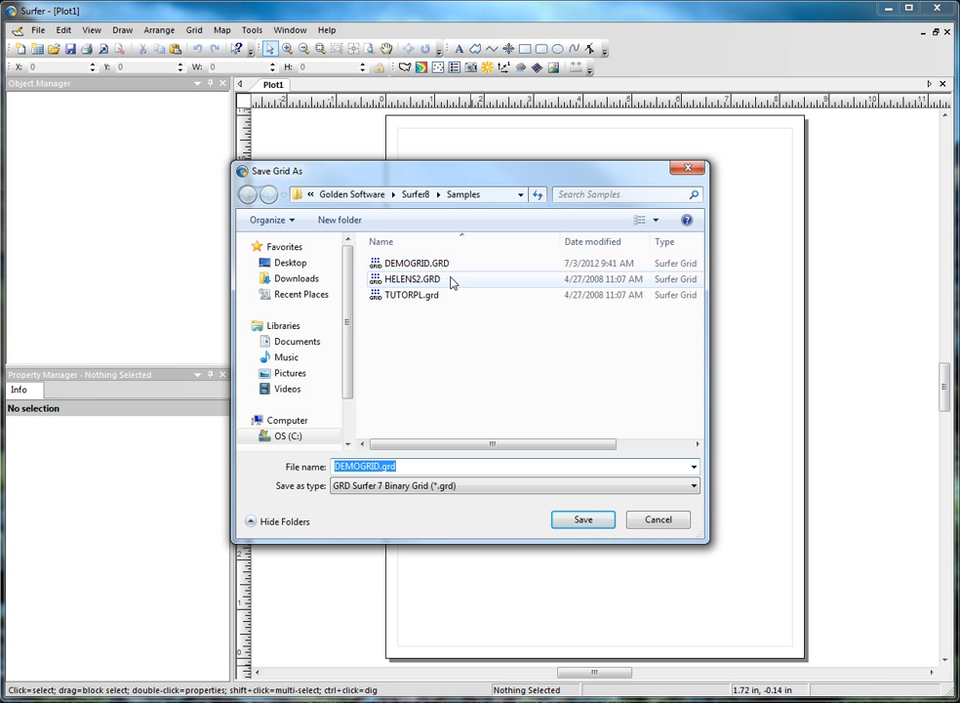
{"action": "left_click", "coordinate": [436, 487]}
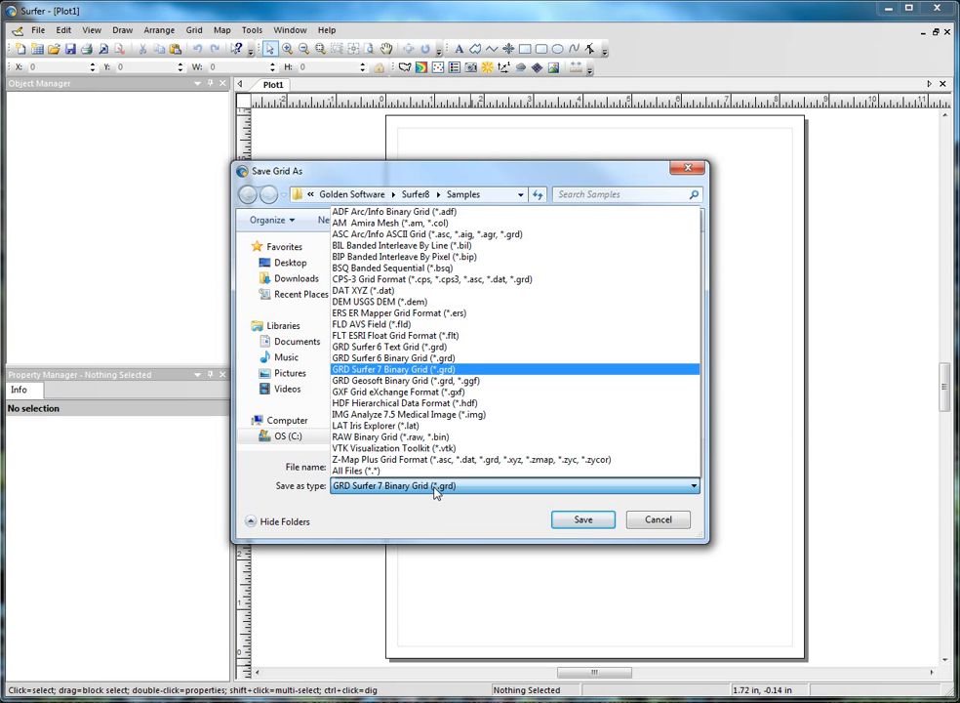
{"action": "left_click", "coordinate": [435, 490]}
{"action": "left_click", "coordinate": [654, 518]}
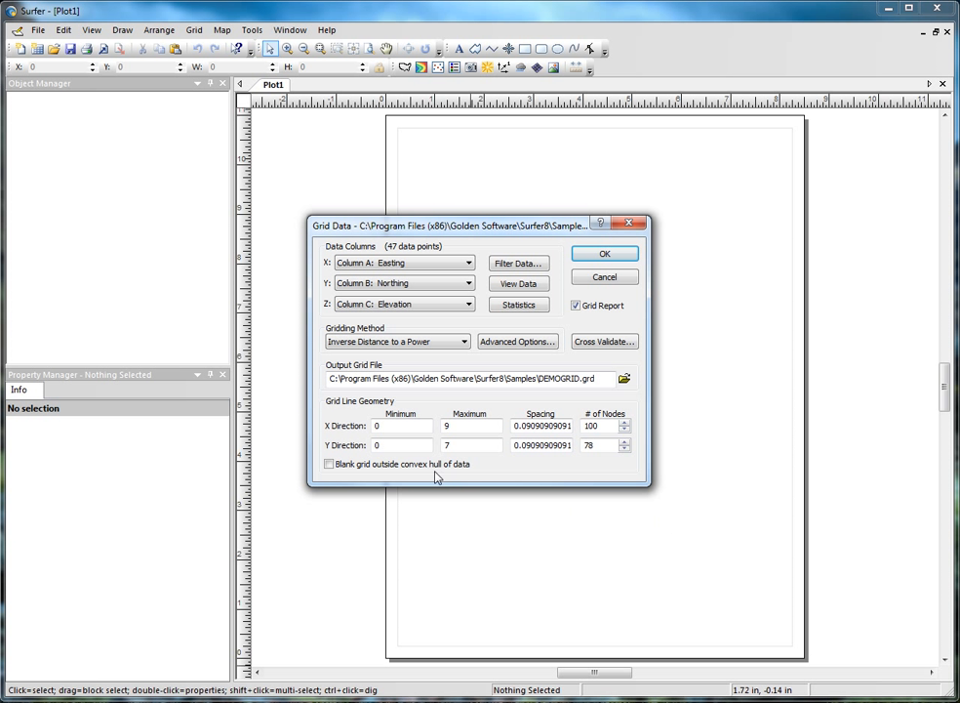
Create the DEMOGRID.grd grid without convex hull blanking and close the gridding report without saving
{"action": "left_click", "coordinate": [395, 468]}
{"action": "left_click", "coordinate": [392, 466]}
{"action": "left_click", "coordinate": [604, 256]}
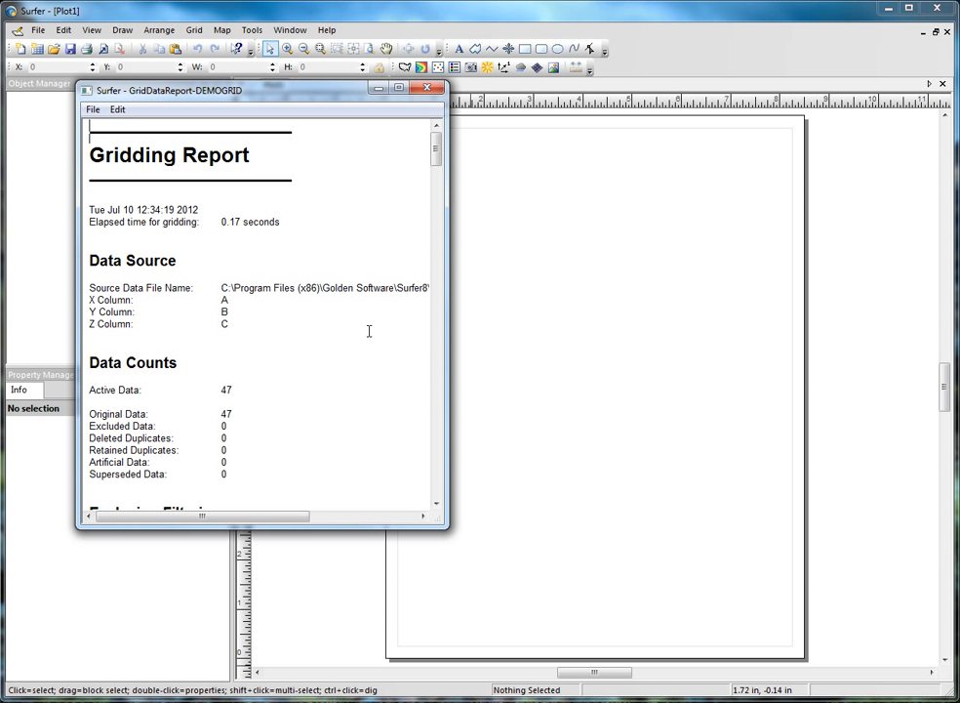
{"action": "left_click", "coordinate": [427, 91]}
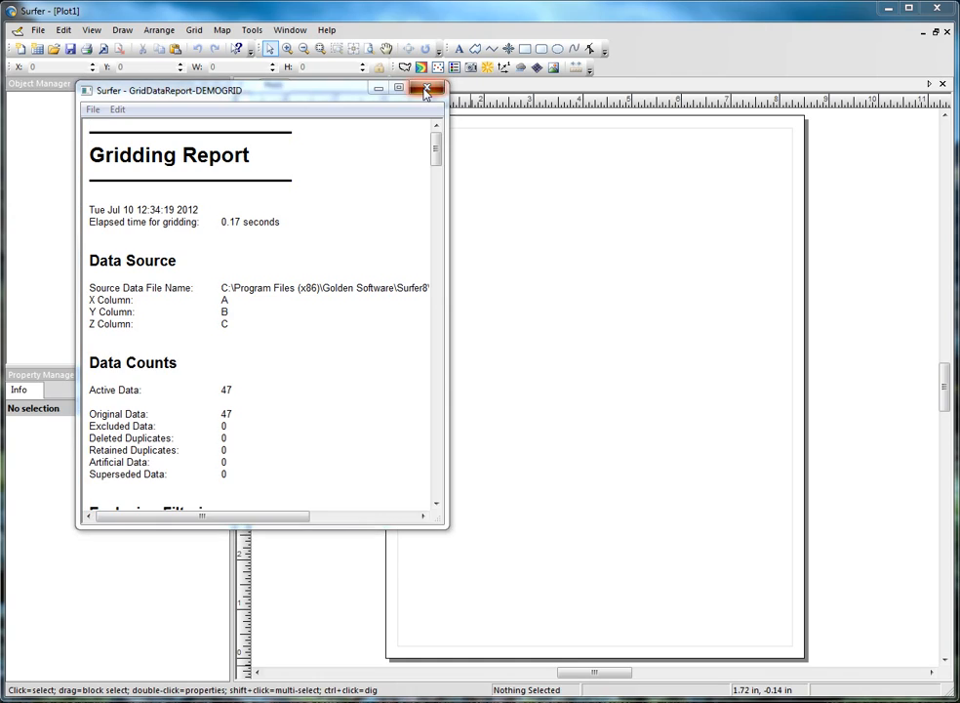
{"action": "left_click", "coordinate": [292, 347]}
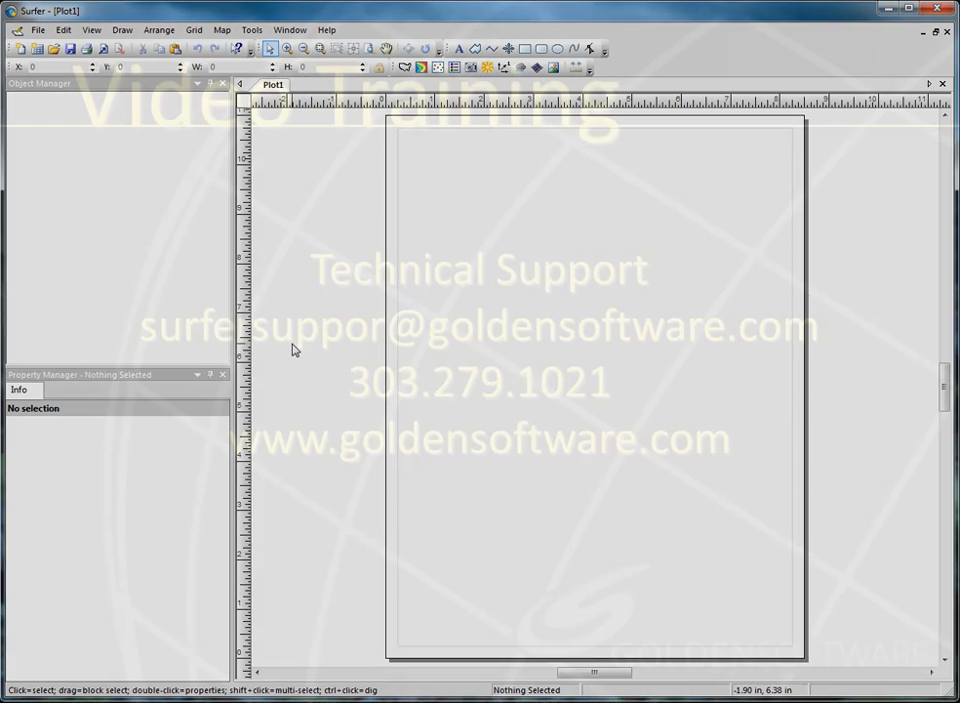